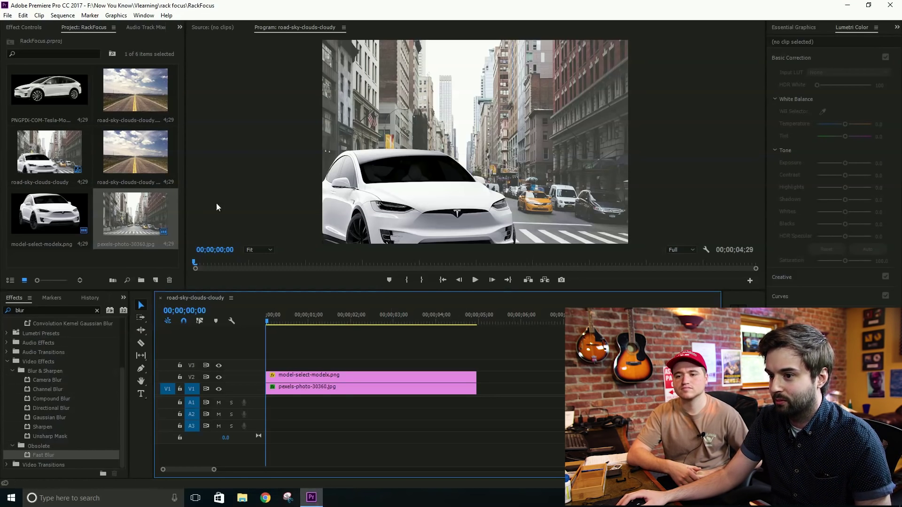
Clear the Effects panel search filter
{"action": "left_click", "coordinate": [97, 310]}
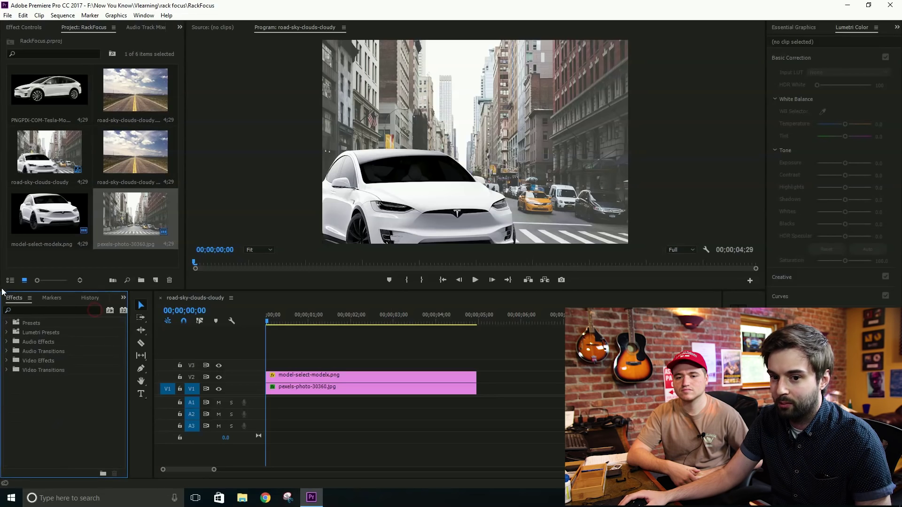
Apply Fast Blur from the 'blur' effects search to the V1 city photo and show its Effect Controls
{"action": "left_click", "coordinate": [296, 392]}
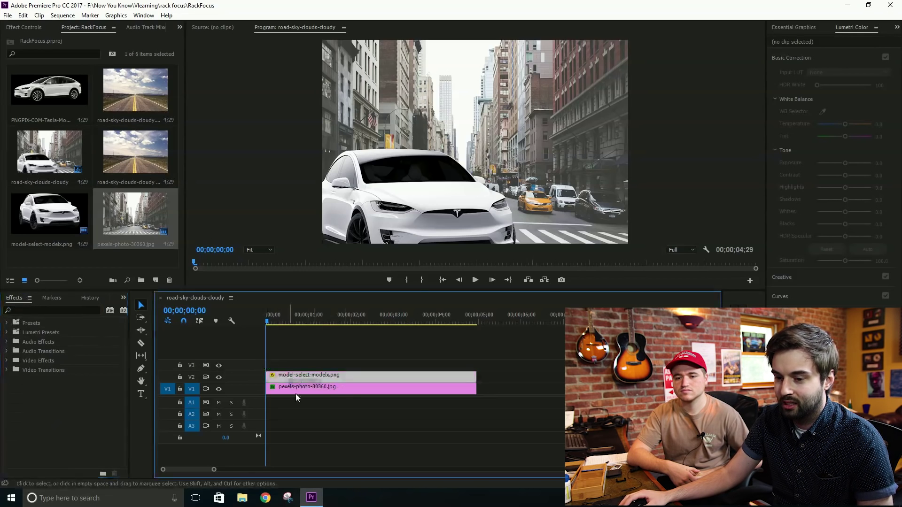
{"action": "left_click", "coordinate": [45, 307]}
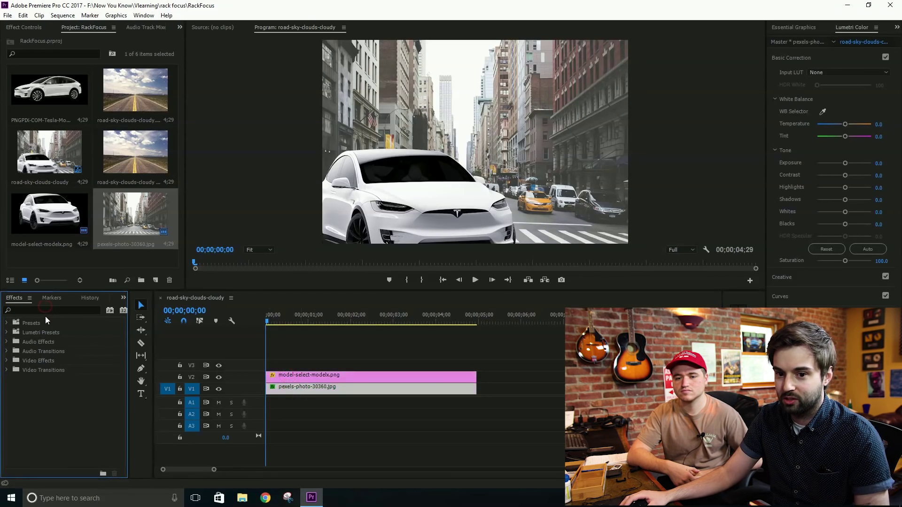
{"action": "type", "text": "blur"}
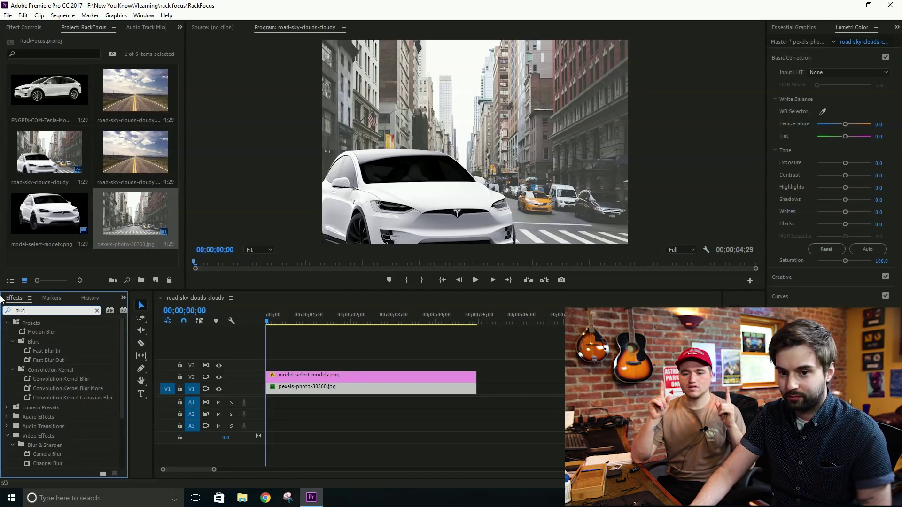
{"action": "scroll", "coordinate": [69, 383], "scroll_direction": "down", "scroll_amount": 1}
{"action": "scroll", "coordinate": [69, 382], "scroll_direction": "down", "scroll_amount": 5}
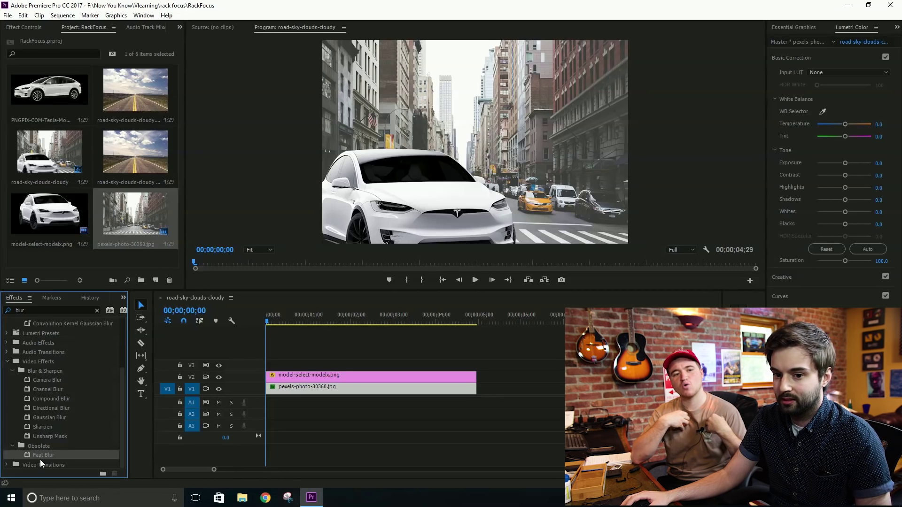
{"action": "left_click_drag", "start_coordinate": [43, 458], "coordinate": [308, 390]}
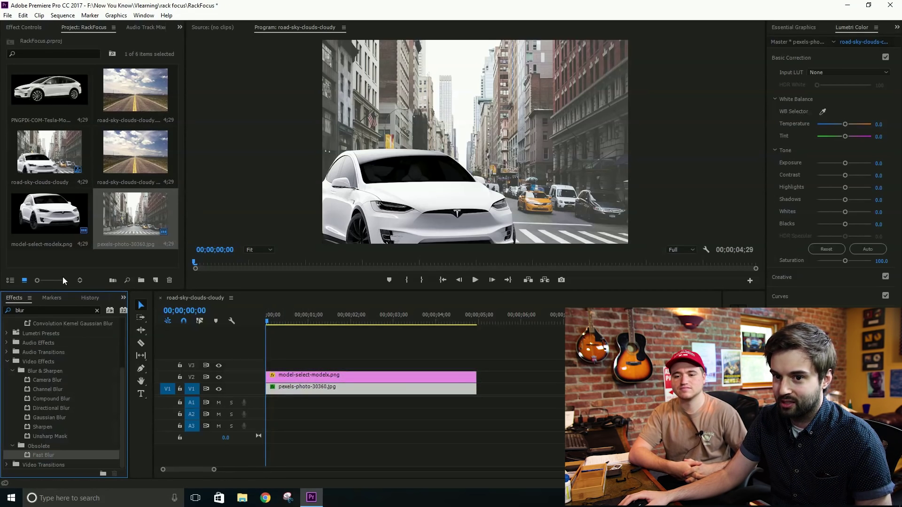
{"action": "left_click", "coordinate": [24, 27]}
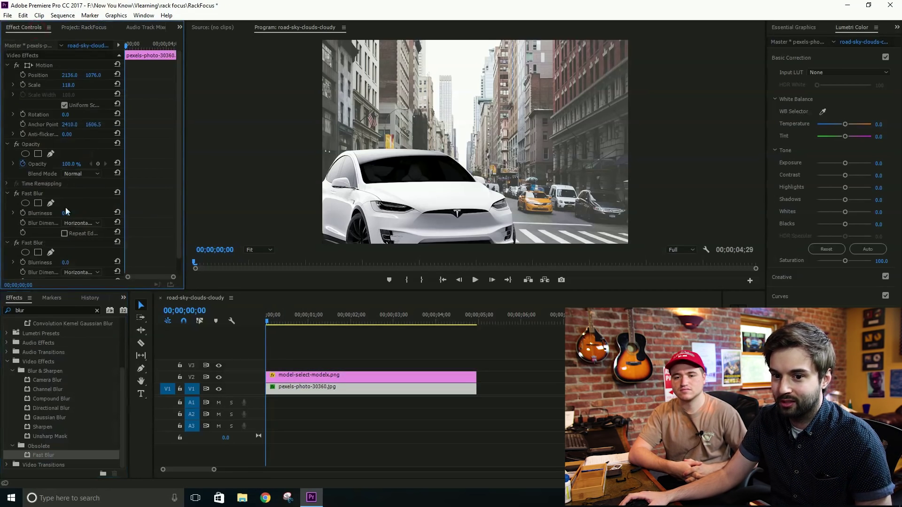
Delete the duplicate Fast Blur and set a starting Blurriness keyframe of 33 on the city background
{"action": "left_click", "coordinate": [29, 191]}
{"action": "key", "text": "Delete"}
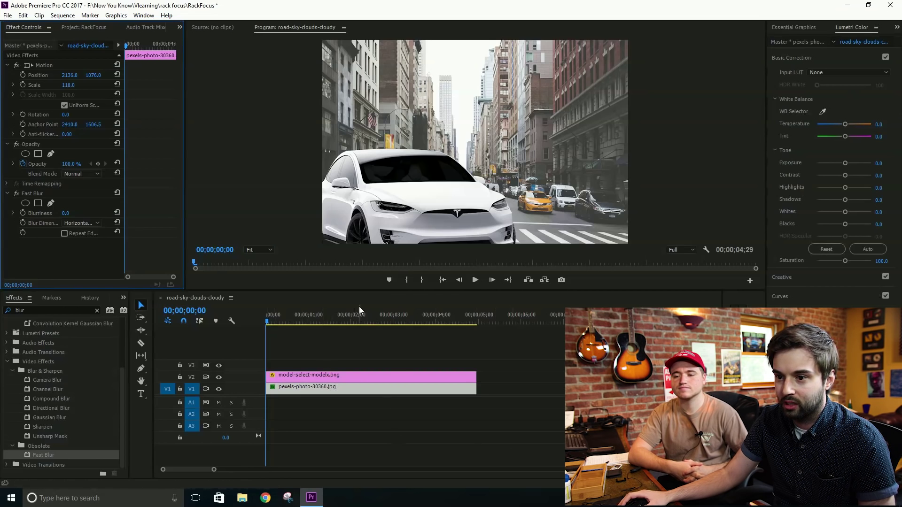
{"action": "left_click", "coordinate": [24, 212]}
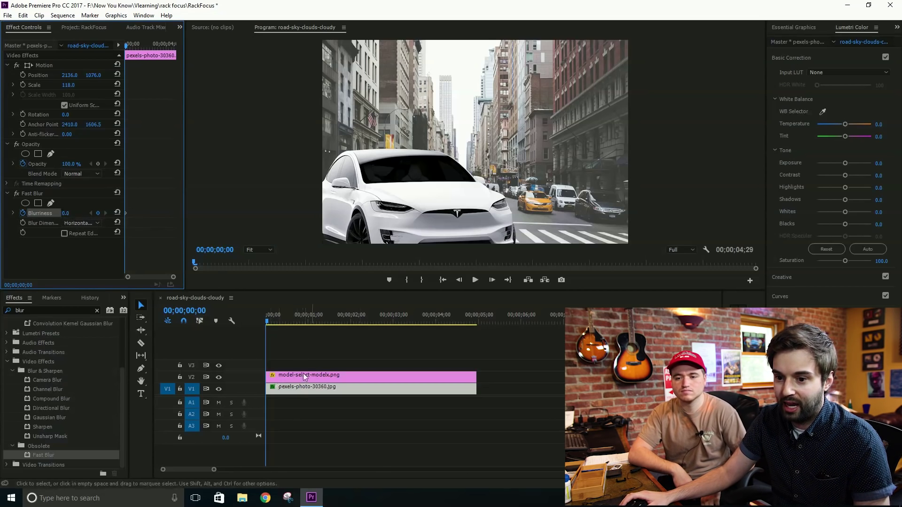
{"action": "left_click", "coordinate": [66, 213]}
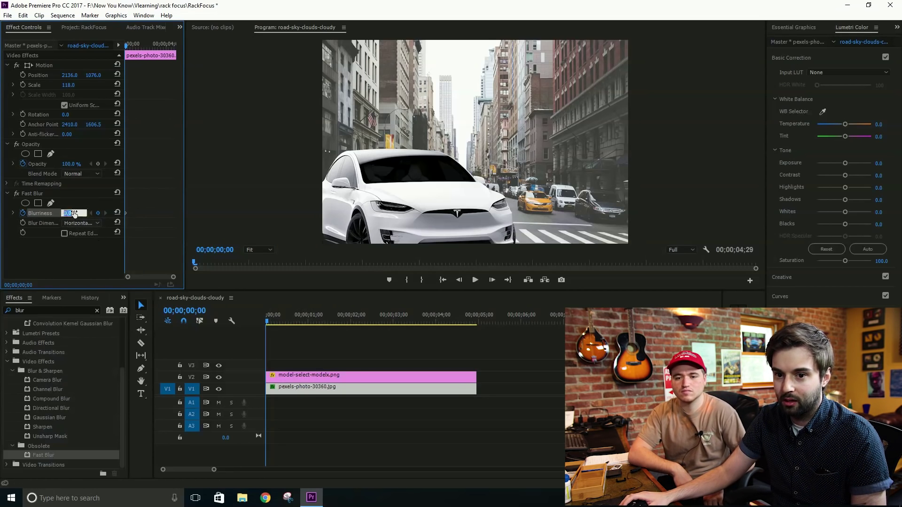
{"action": "left_click", "coordinate": [88, 194]}
{"action": "left_click_drag", "start_coordinate": [66, 215], "coordinate": [100, 213]}
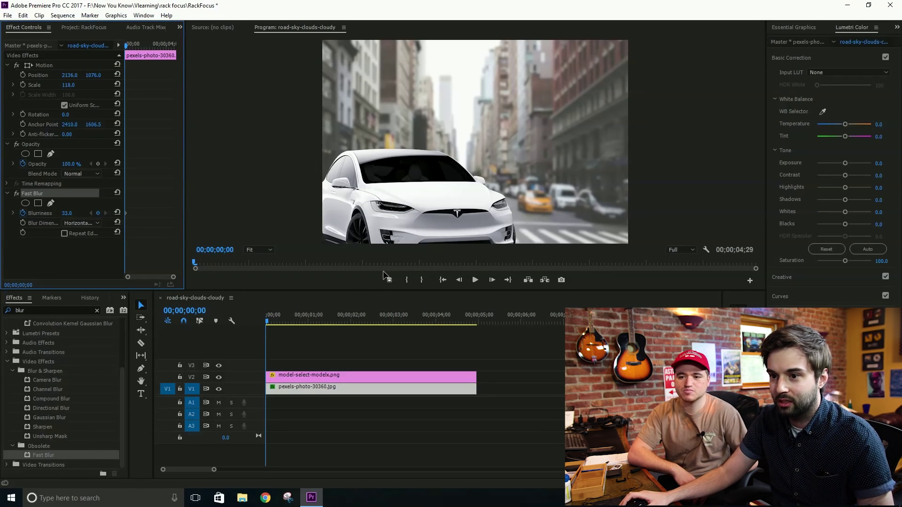
{"action": "key", "text": "ctrl+shift+a"}
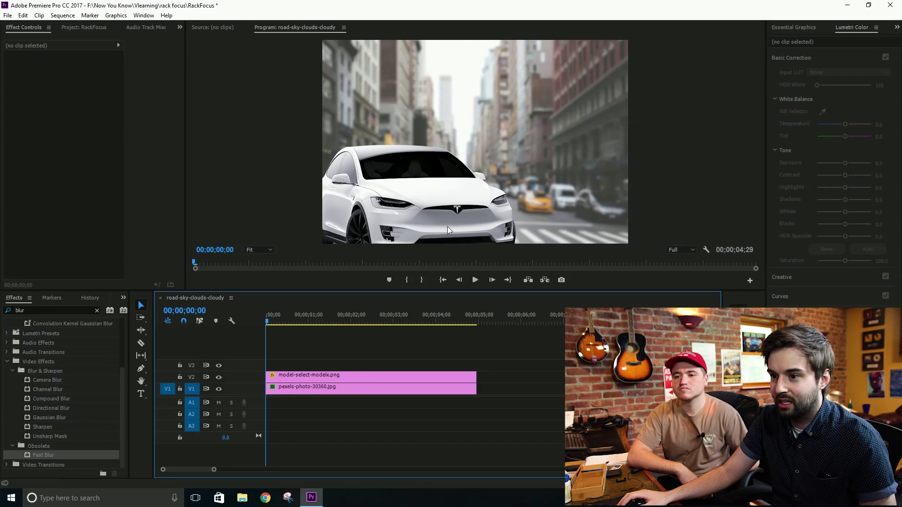
Add a Blurriness 0 keyframe at 00;00;00;20 on the city clip, then select the car clip
{"action": "left_click", "coordinate": [337, 386]}
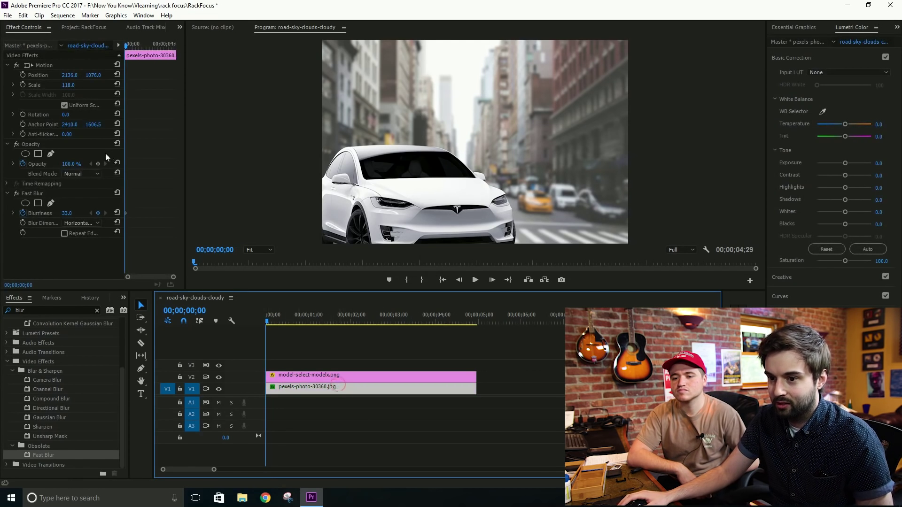
{"action": "key", "text": "Right"}
{"action": "key", "text": "space"}
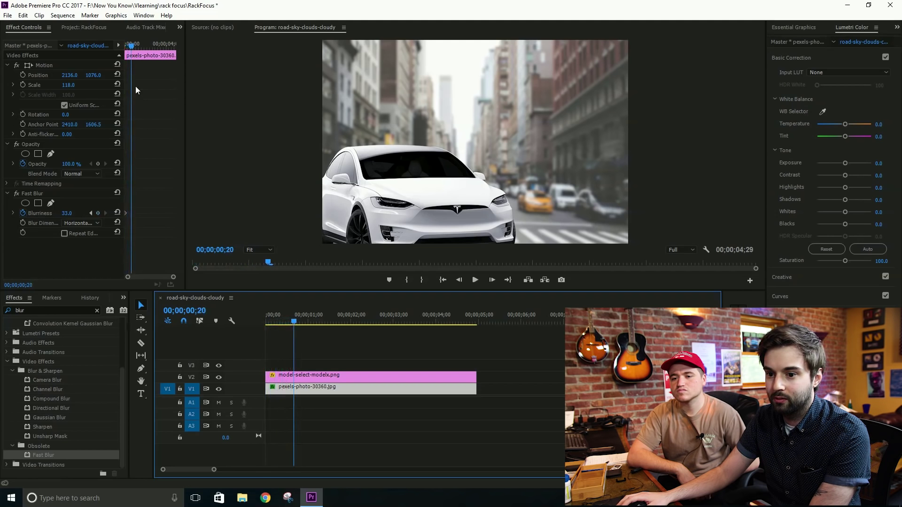
{"action": "left_click", "coordinate": [99, 213]}
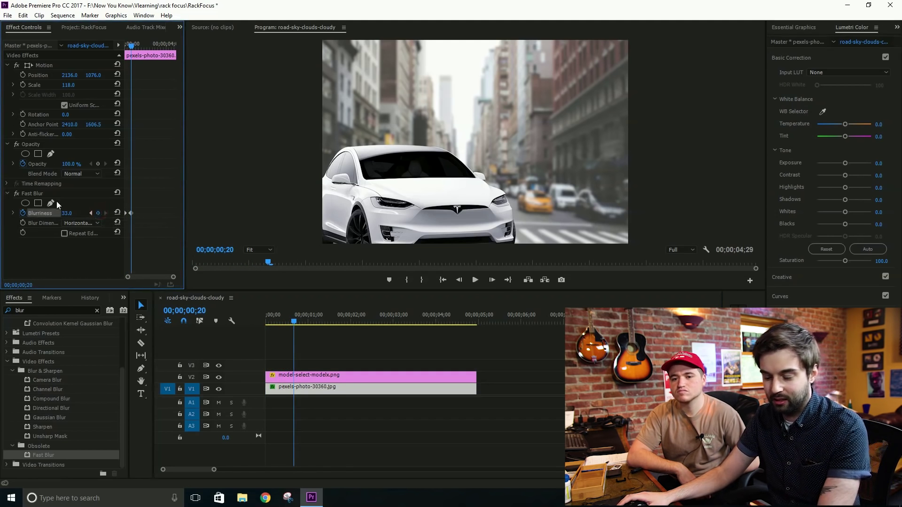
{"action": "left_click", "coordinate": [66, 214]}
{"action": "type", "text": "0"}
{"action": "key", "text": "Return"}
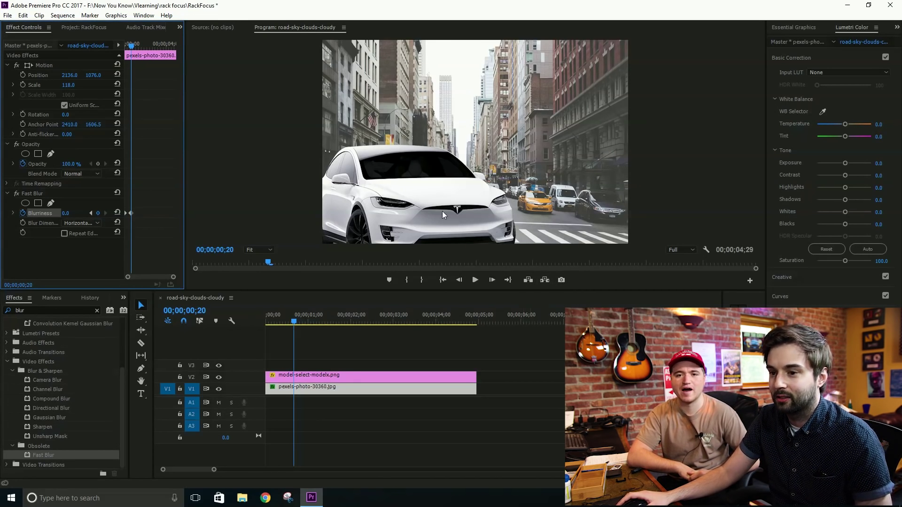
{"action": "left_click", "coordinate": [92, 213]}
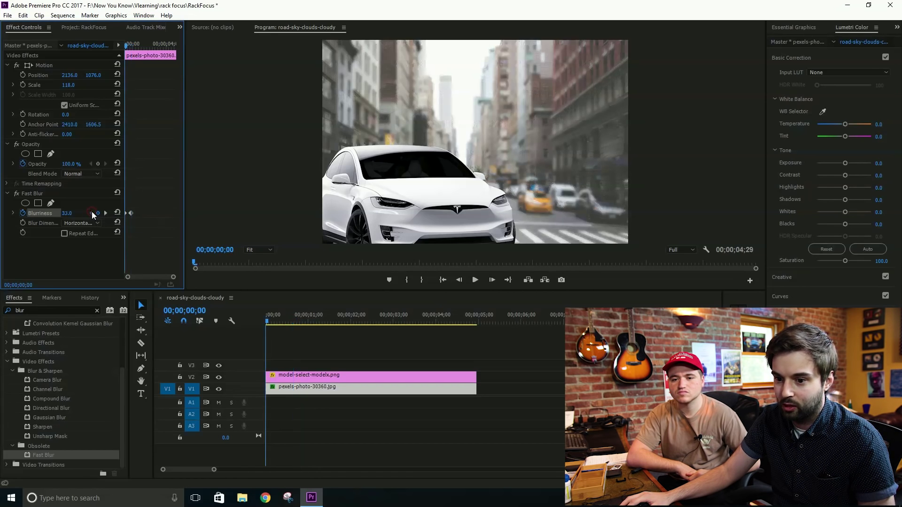
{"action": "left_click", "coordinate": [297, 377]}
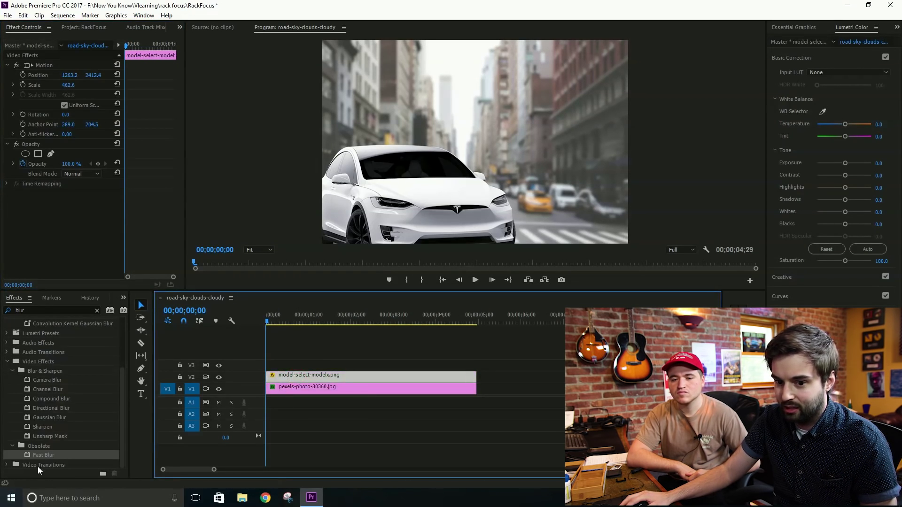
Give the car clip Fast Blur keyframed from 0 at the start to 8.0 at frame 20
{"action": "left_click_drag", "start_coordinate": [46, 454], "coordinate": [301, 377]}
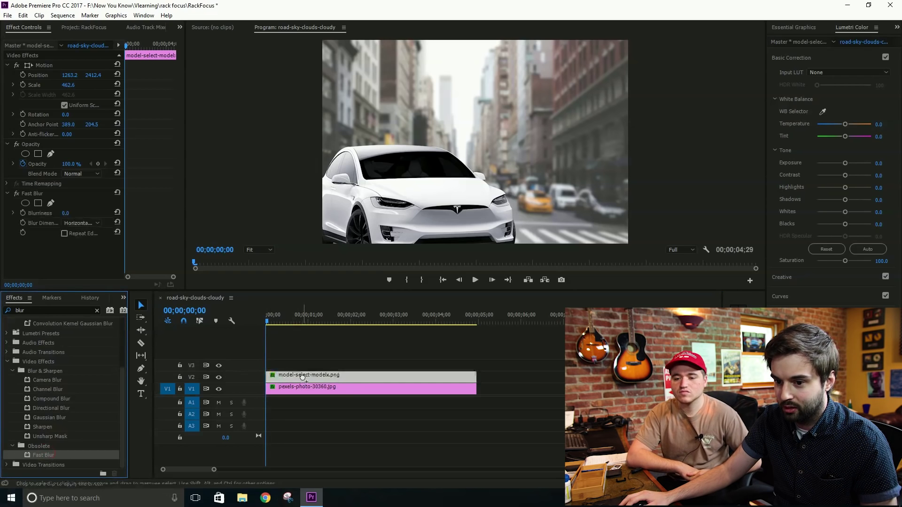
{"action": "left_click", "coordinate": [22, 213]}
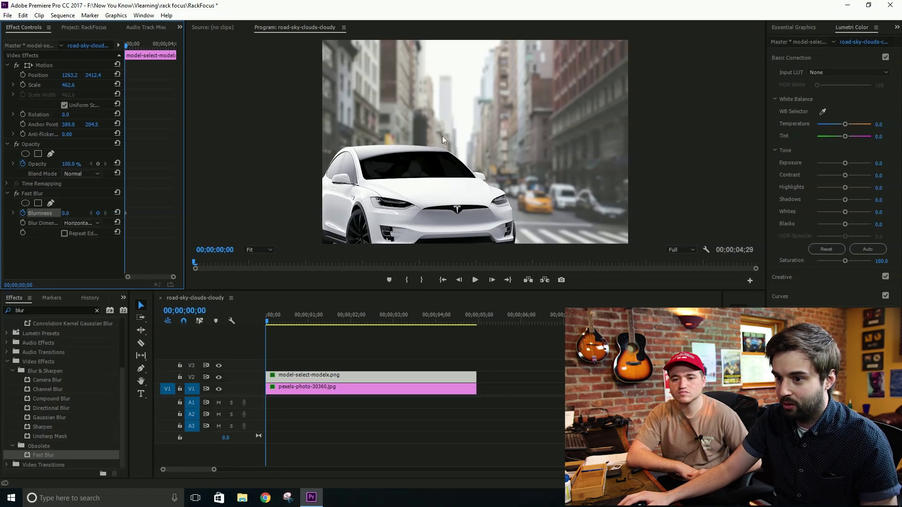
{"action": "left_click", "coordinate": [339, 387]}
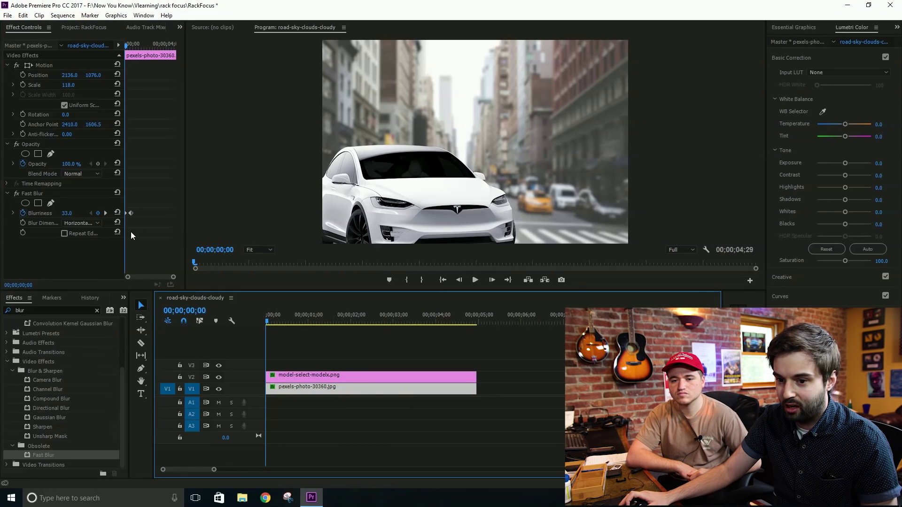
{"action": "left_click", "coordinate": [106, 214]}
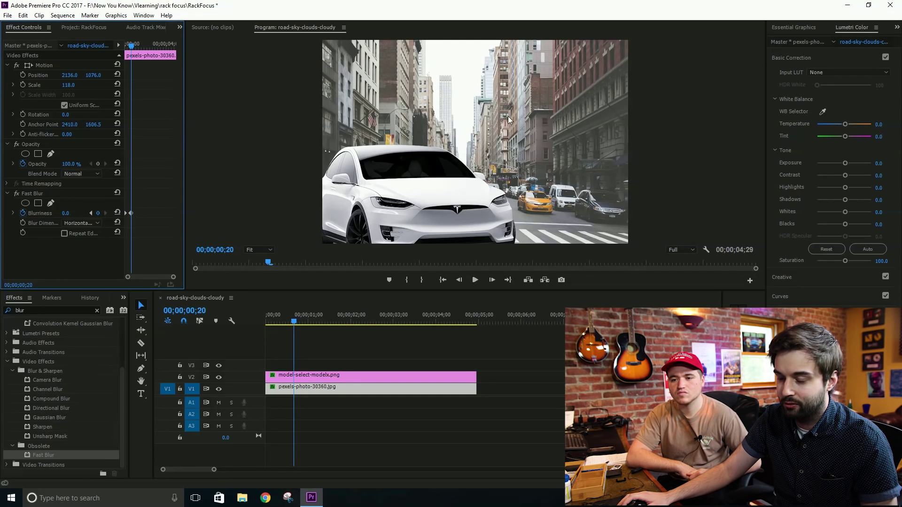
{"action": "left_click", "coordinate": [385, 376]}
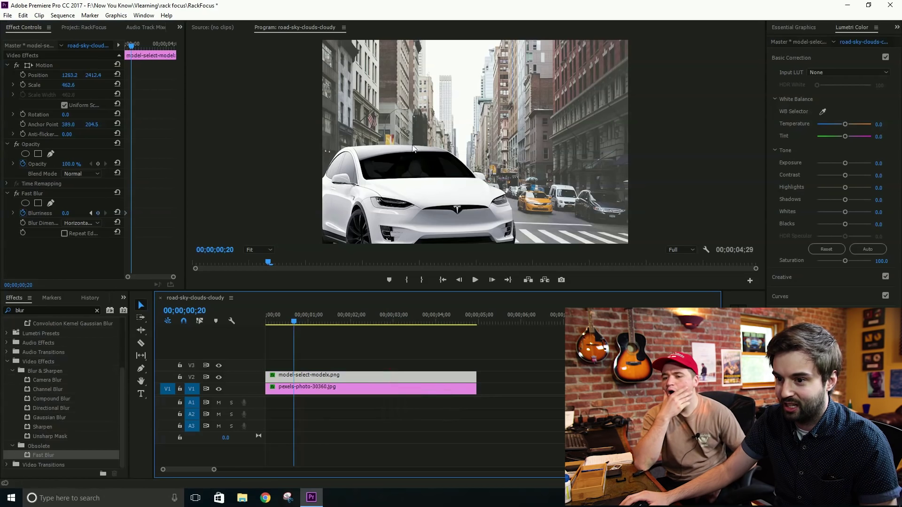
{"action": "left_click_drag", "start_coordinate": [65, 212], "coordinate": [70, 213]}
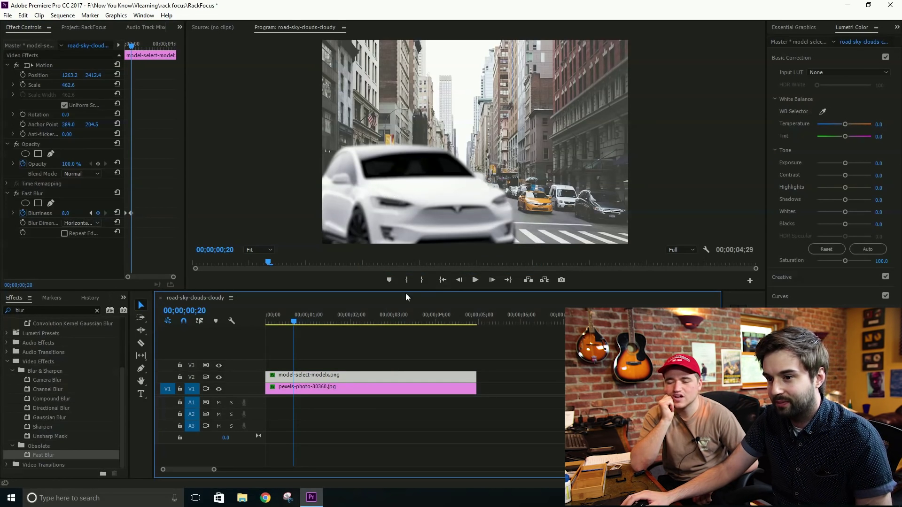
{"action": "left_click_drag", "start_coordinate": [294, 322], "coordinate": [153, 326]}
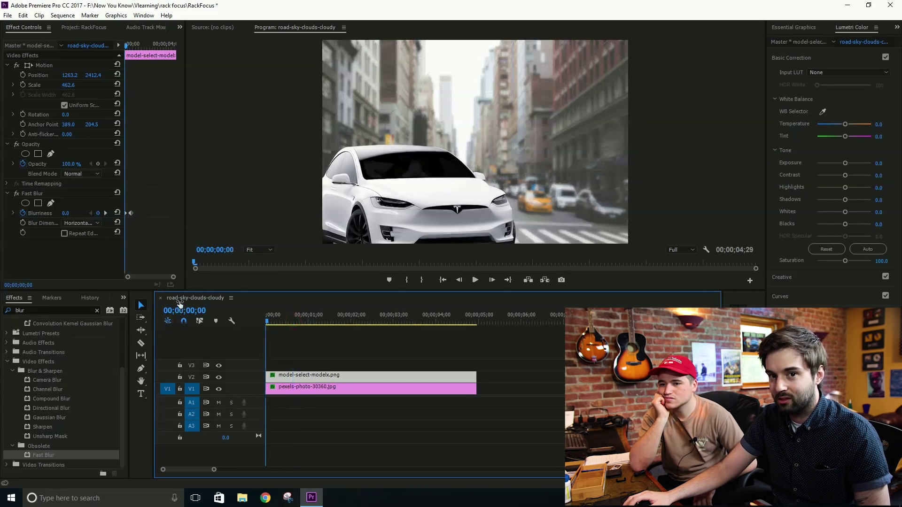
Move the car's and background's final Blurriness keyframes to 00;00;02;09
{"action": "key", "text": "space"}
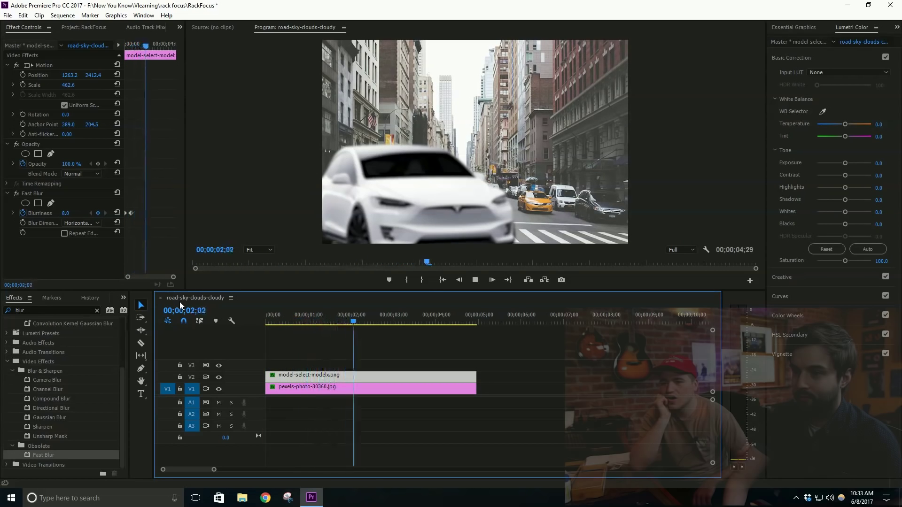
{"action": "key", "text": "space"}
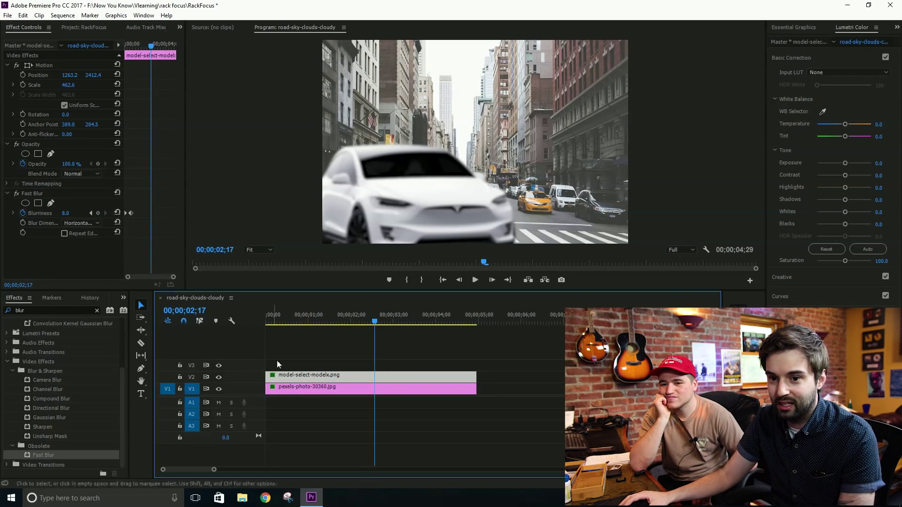
{"action": "left_click", "coordinate": [93, 212]}
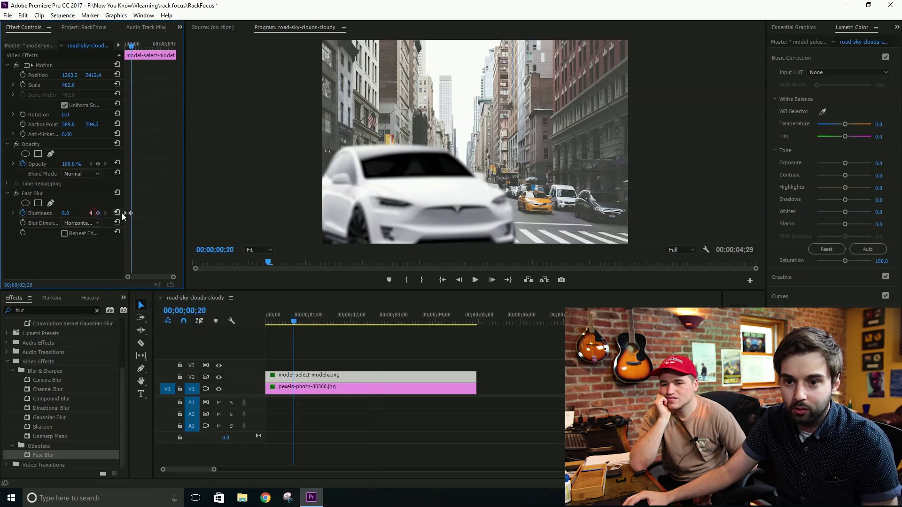
{"action": "left_click_drag", "start_coordinate": [133, 216], "coordinate": [148, 214]}
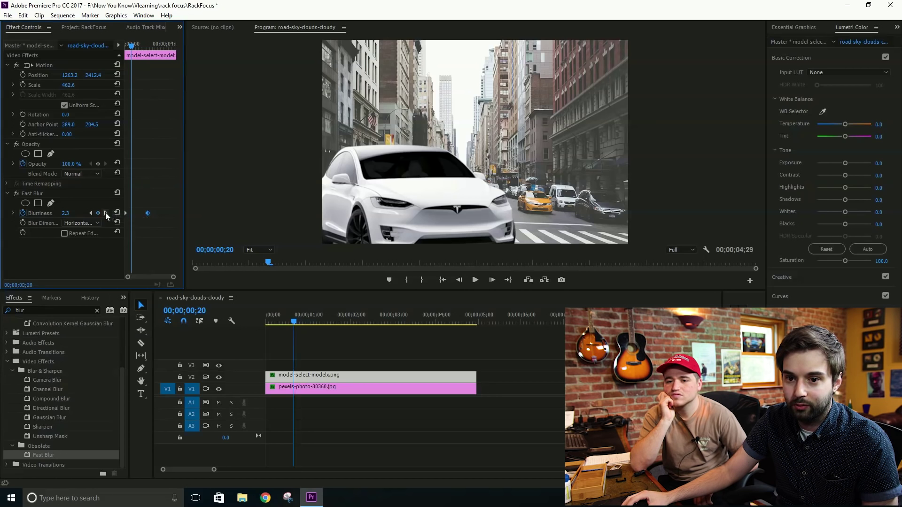
{"action": "left_click", "coordinate": [106, 212]}
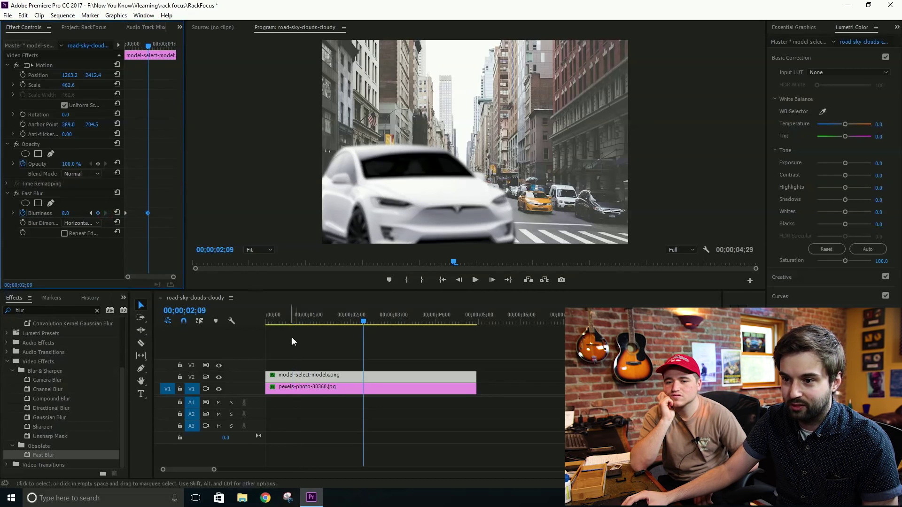
{"action": "left_click", "coordinate": [316, 389]}
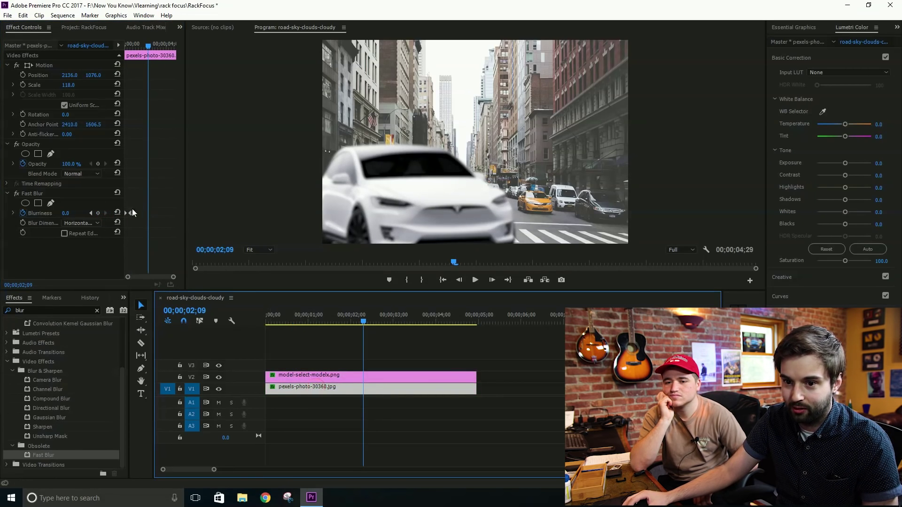
{"action": "left_click_drag", "start_coordinate": [131, 212], "coordinate": [147, 213]}
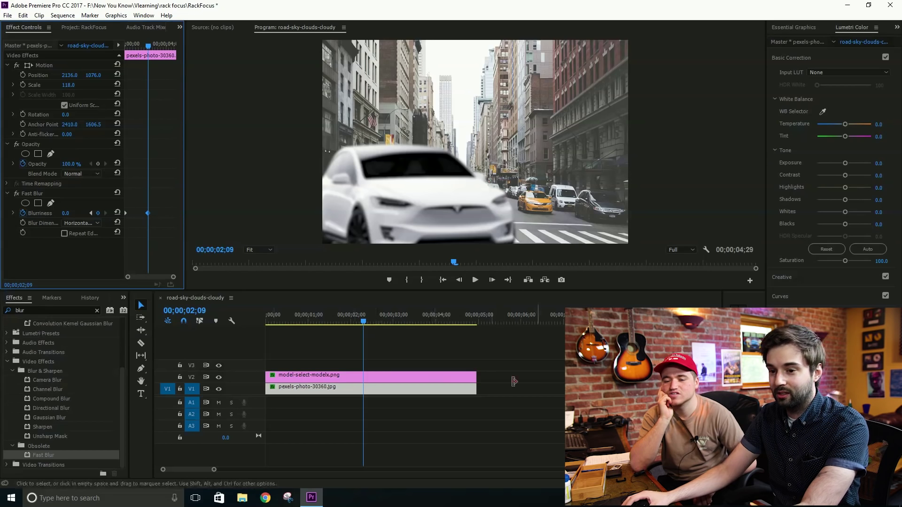
Play the slower rack focus from the start, then deselect the background clip
{"action": "key", "text": "Home"}
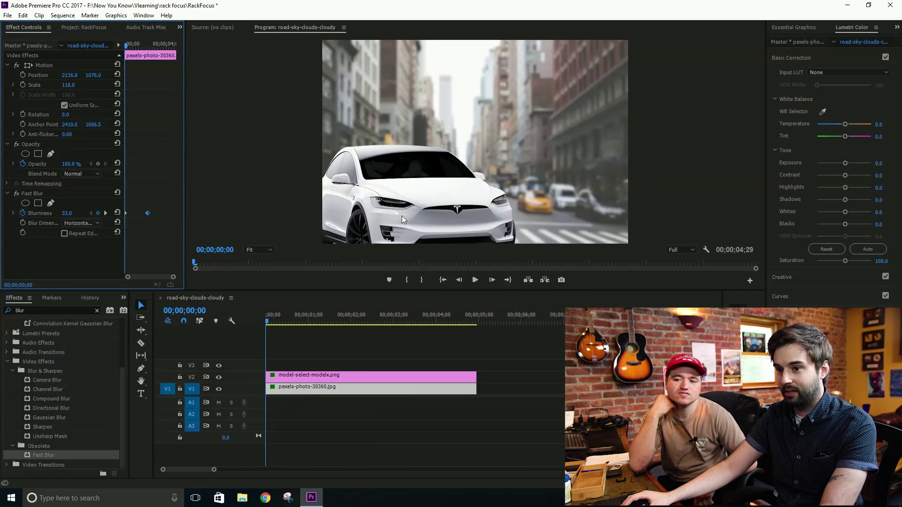
{"action": "key", "text": "space"}
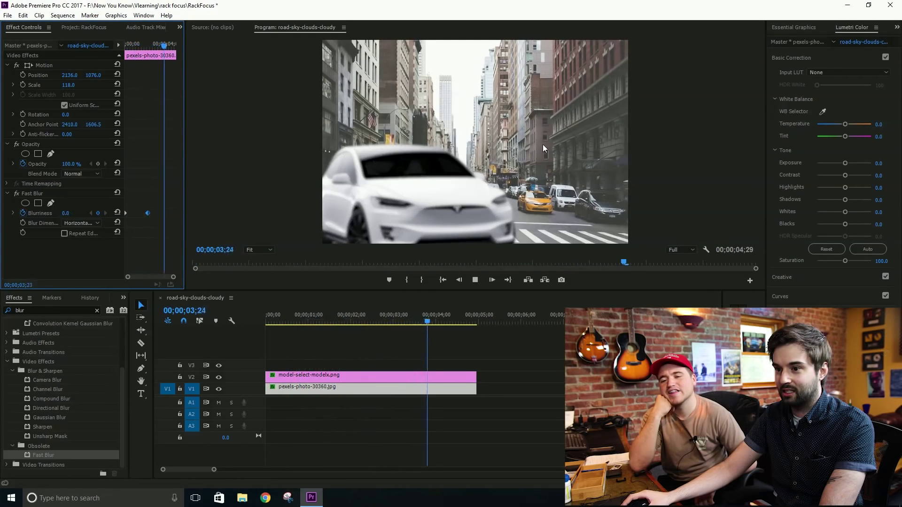
{"action": "key", "text": "space"}
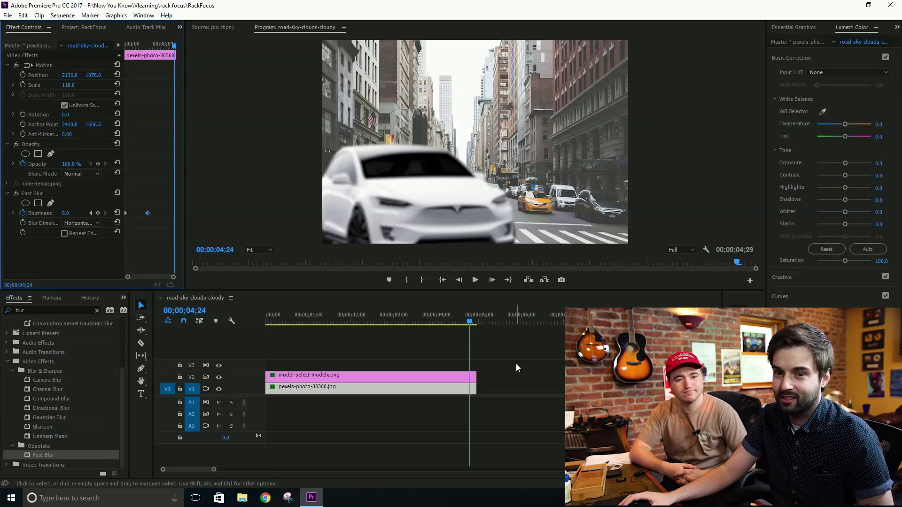
{"action": "left_click", "coordinate": [535, 364]}
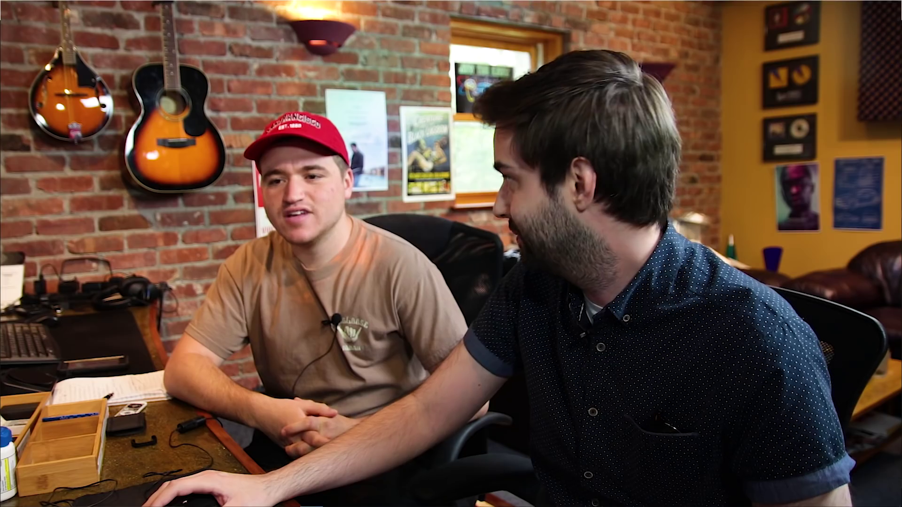